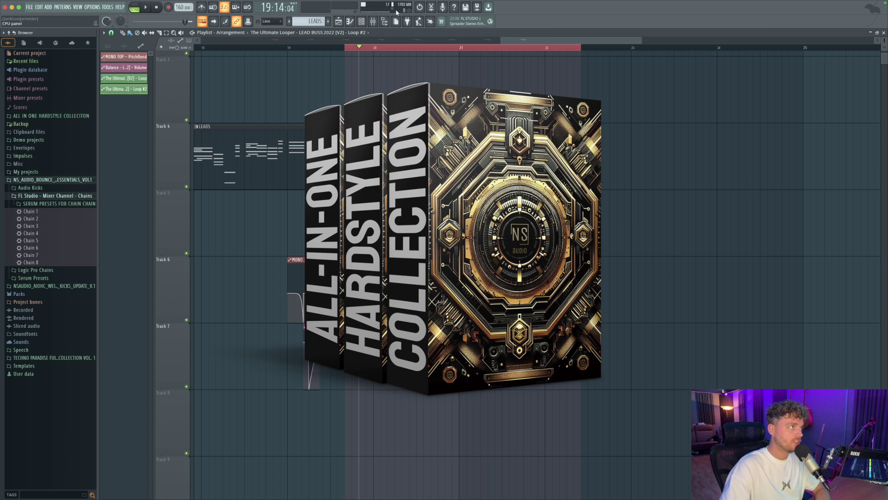
Step: Create a Loop switch automation clip for the Ultimate Looper and stretch it into a mid-build plateau
{"action": "left_click", "coordinate": [373, 20]}
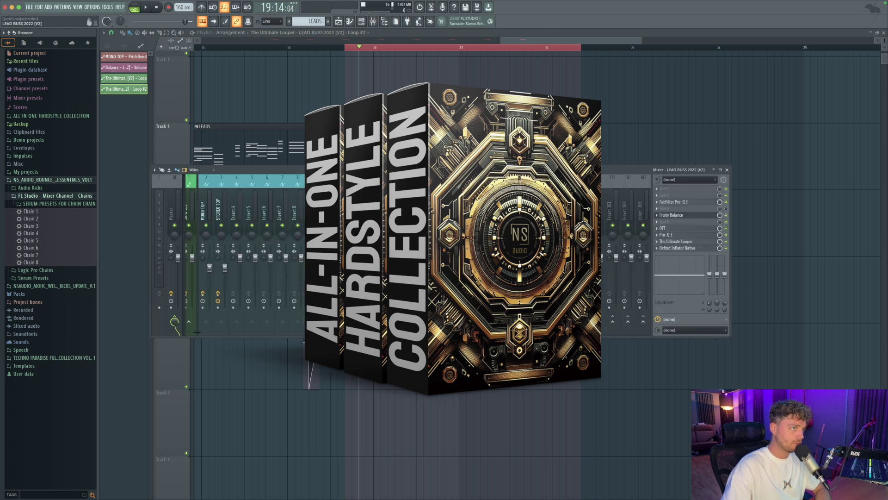
{"action": "left_click", "coordinate": [726, 170]}
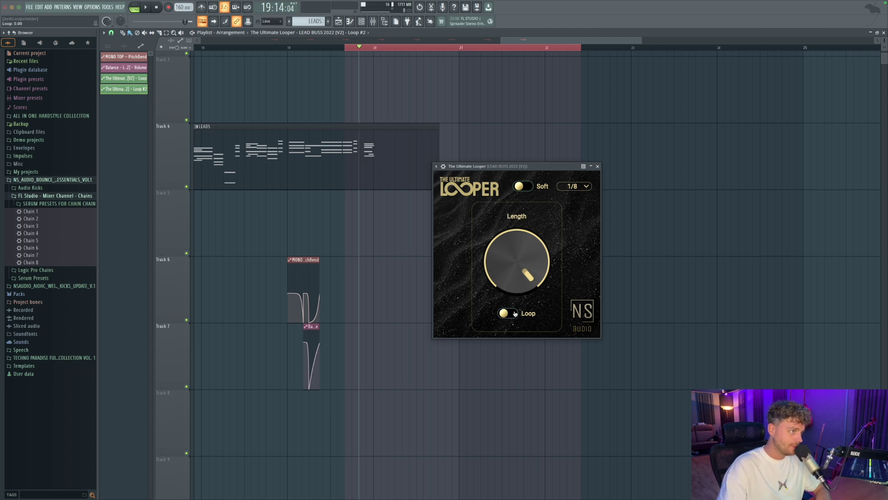
{"action": "left_click", "coordinate": [116, 8]}
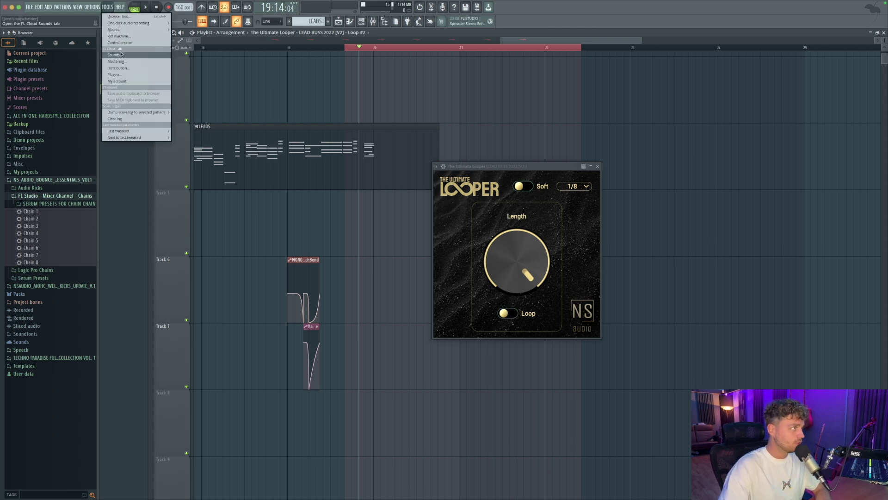
{"action": "mouse_move", "coordinate": [119, 130]}
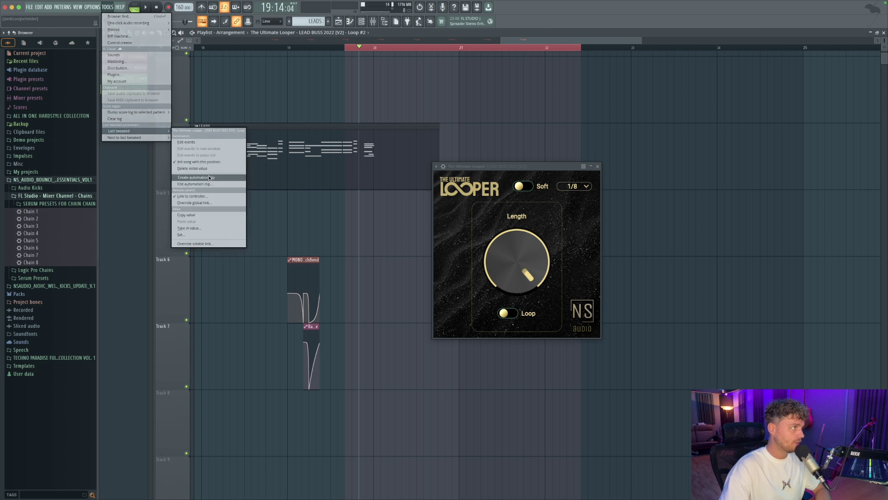
{"action": "left_click", "coordinate": [211, 178]}
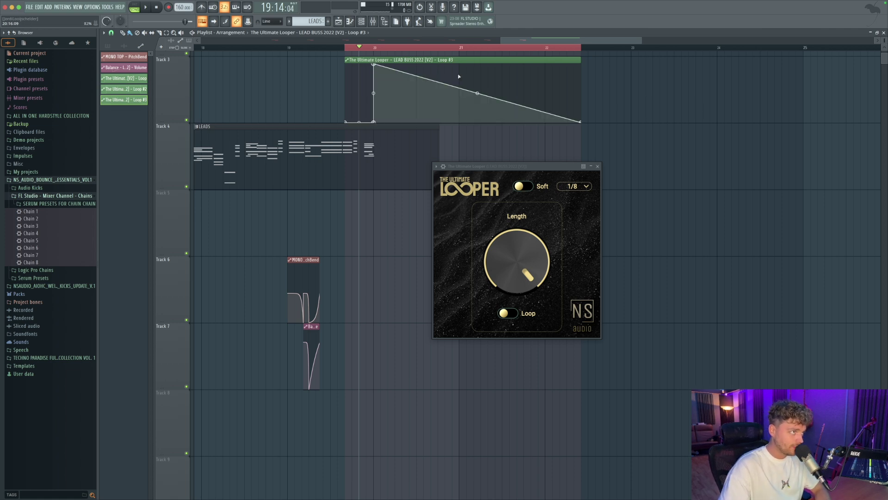
{"action": "left_click_drag", "start_coordinate": [581, 122], "coordinate": [555, 131]}
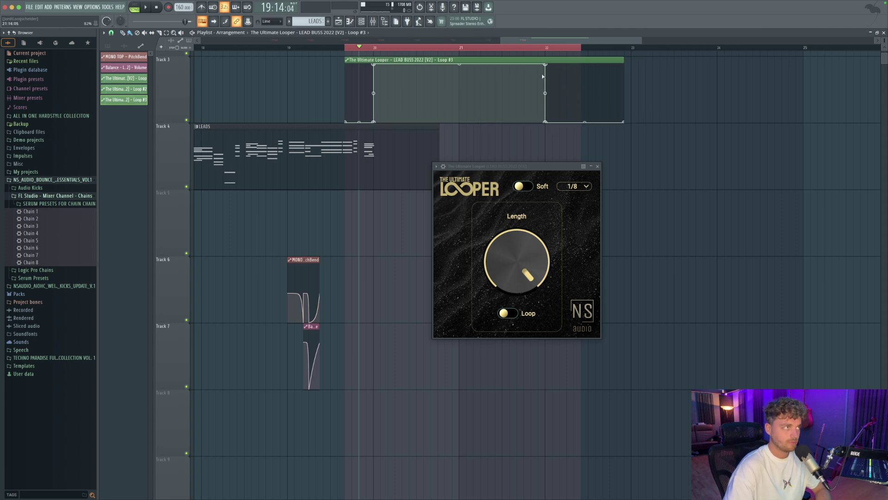
{"action": "key", "text": "space"}
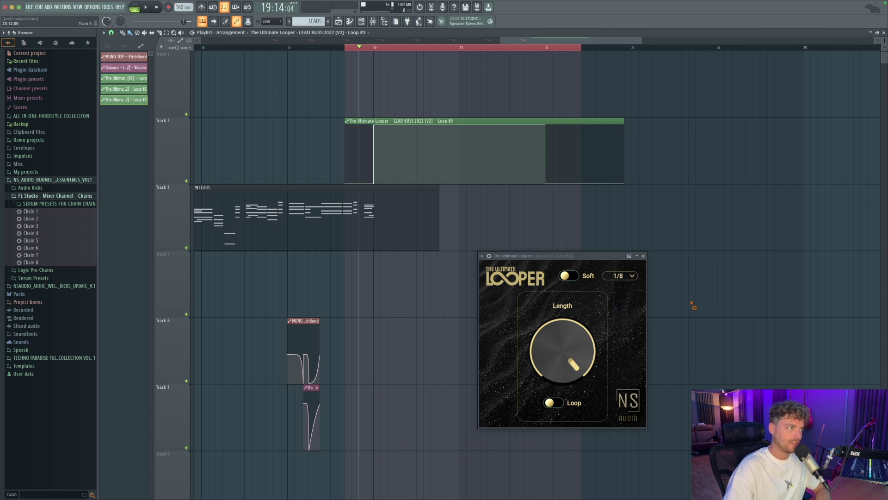
{"action": "key", "text": "space"}
{"action": "key", "text": "space"}
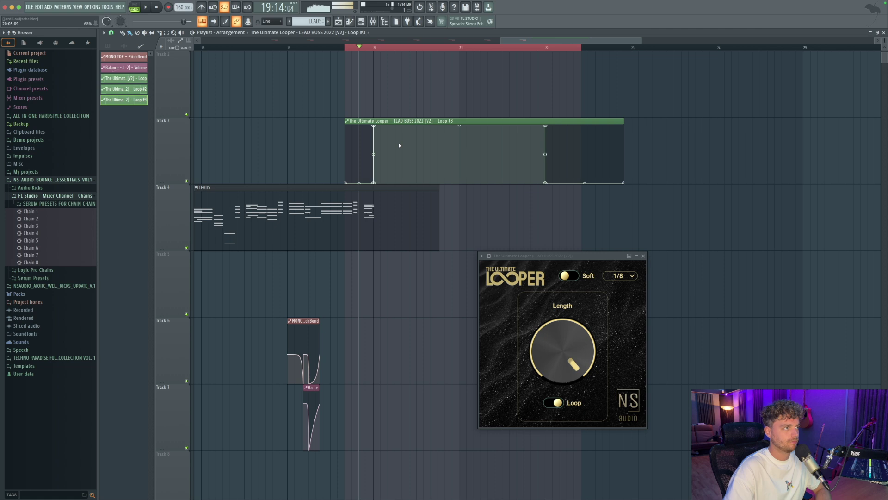
{"action": "left_click", "coordinate": [352, 52]}
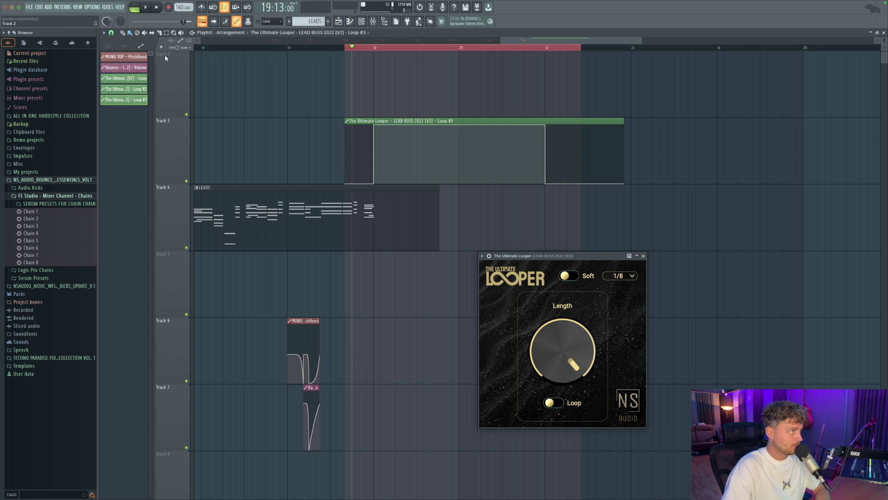
Step: Create a Length automation clip, add a point, and drag the end point down to minimum
{"action": "left_click", "coordinate": [105, 7]}
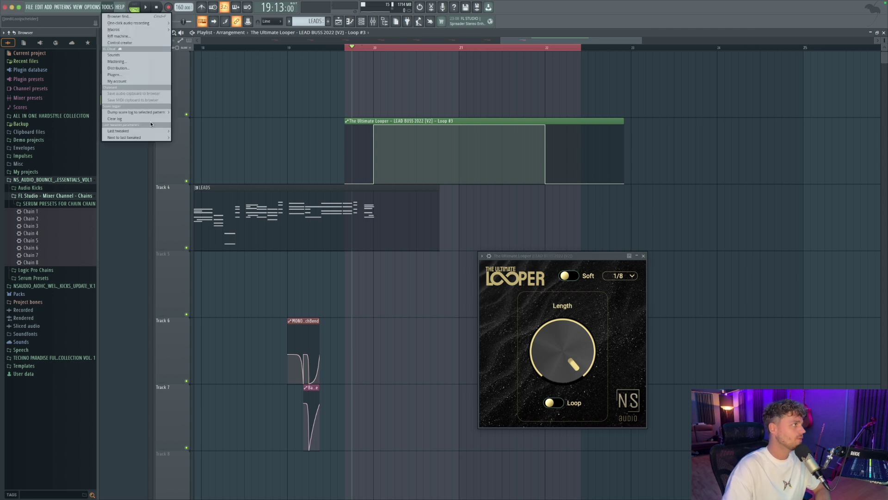
{"action": "mouse_move", "coordinate": [120, 130]}
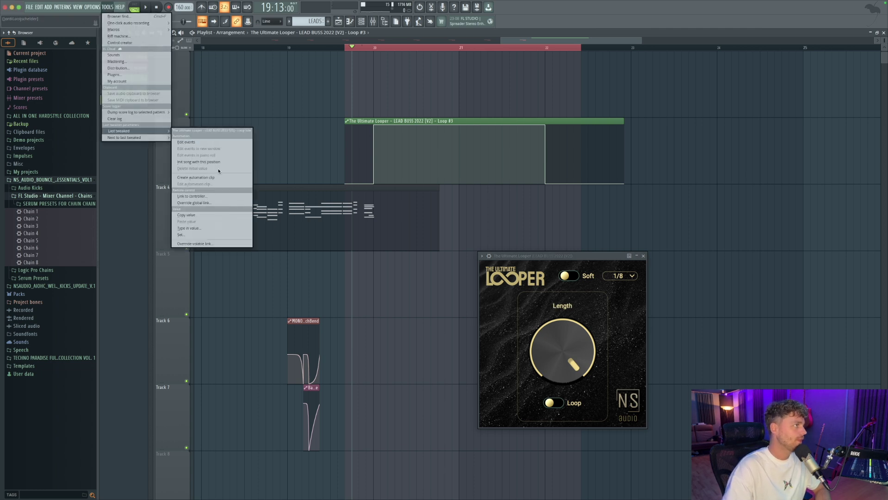
{"action": "left_click", "coordinate": [213, 176]}
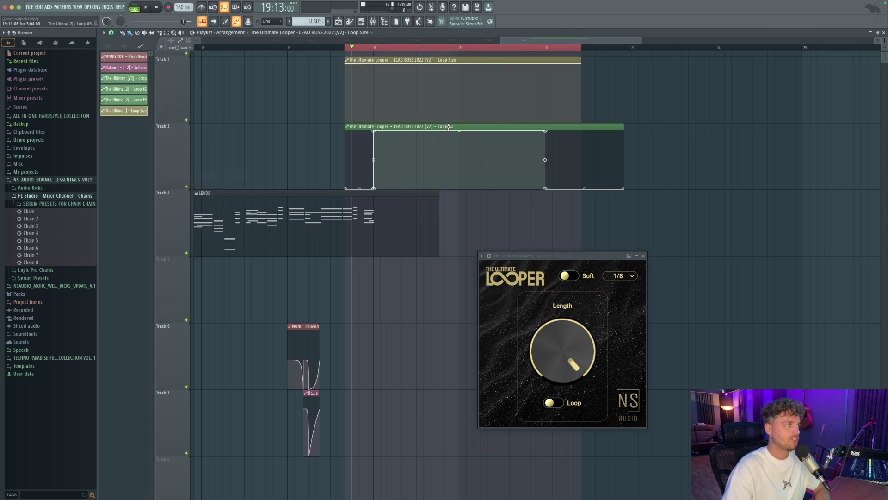
{"action": "right_click", "coordinate": [373, 65]}
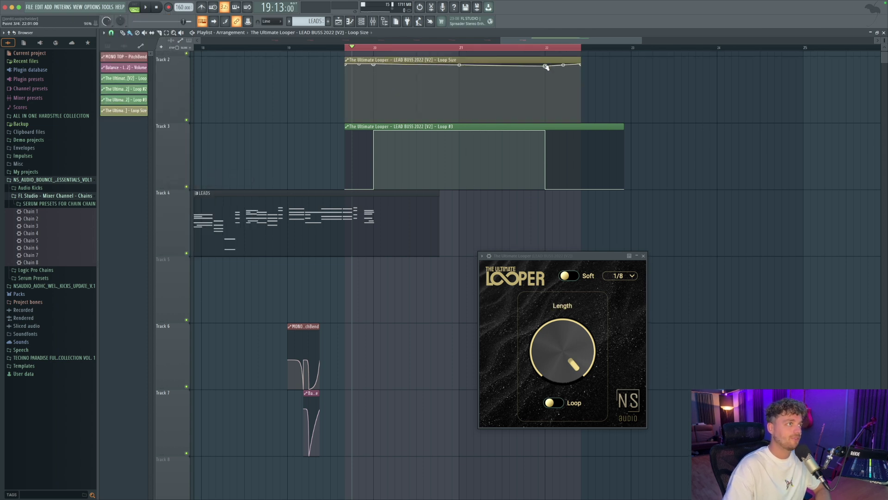
{"action": "left_click_drag", "start_coordinate": [548, 65], "coordinate": [546, 123]}
{"action": "scroll", "coordinate": [476, 114], "scroll_direction": "up", "scroll_amount": 1}
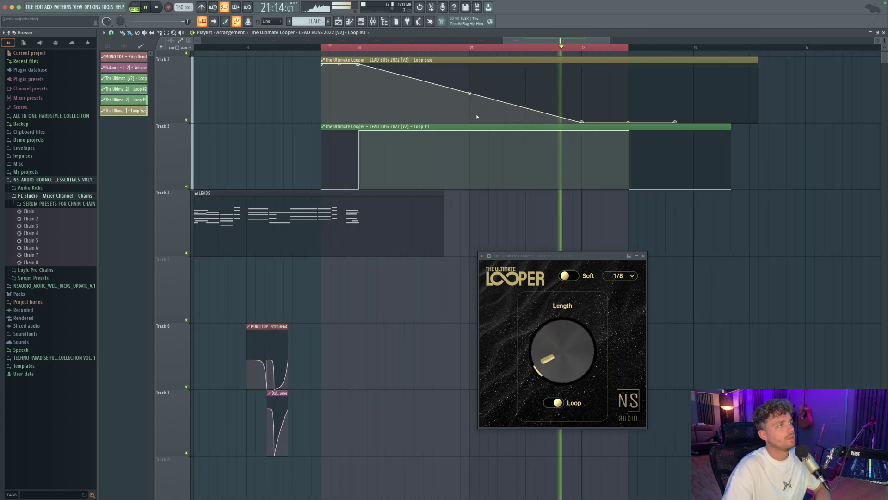
{"action": "key", "text": "space"}
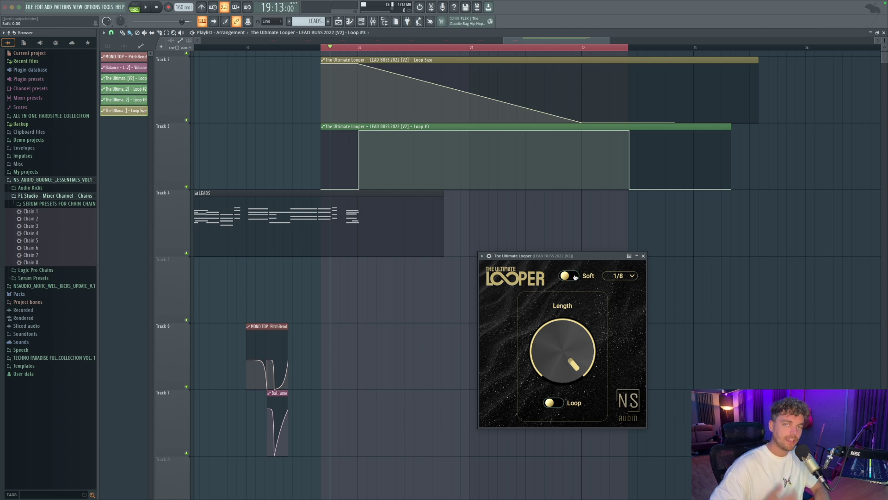
Step: Raise the later Loop Size point to full Length, drop the early point to minimum, and replay
{"action": "key", "text": "space"}
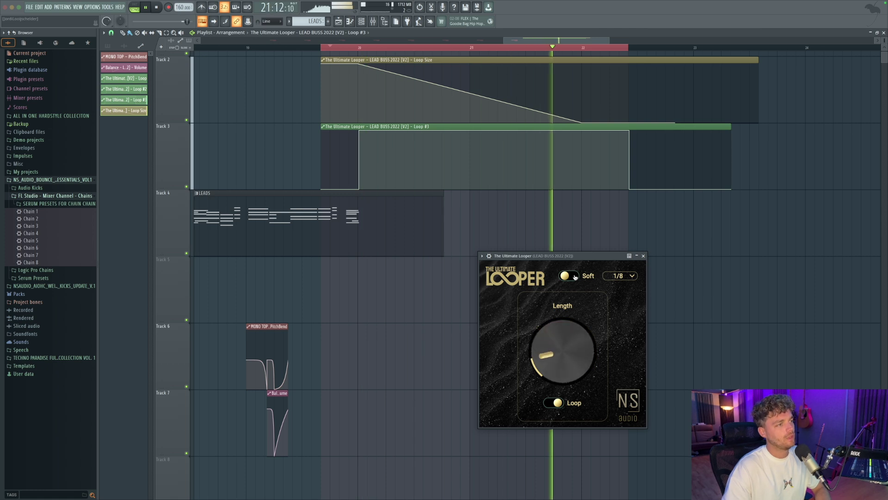
{"action": "key", "text": "space"}
{"action": "key", "text": "space"}
{"action": "key", "text": "space"}
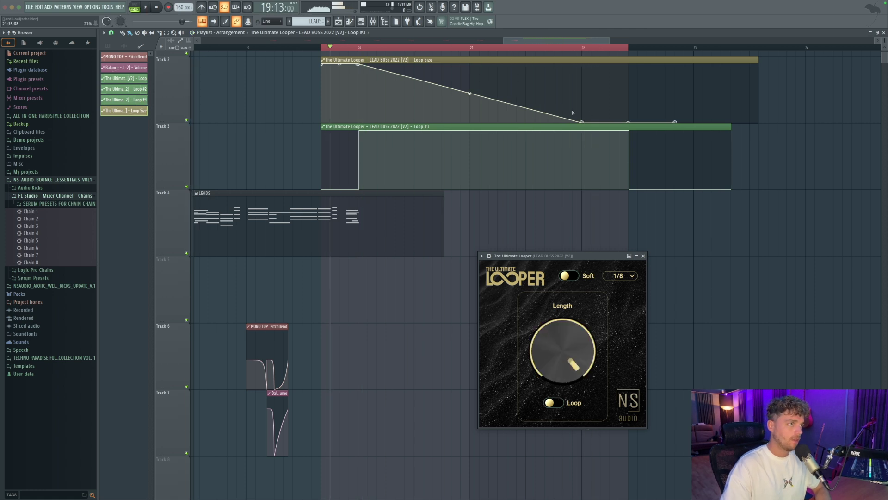
{"action": "left_click_drag", "start_coordinate": [583, 122], "coordinate": [580, 59]}
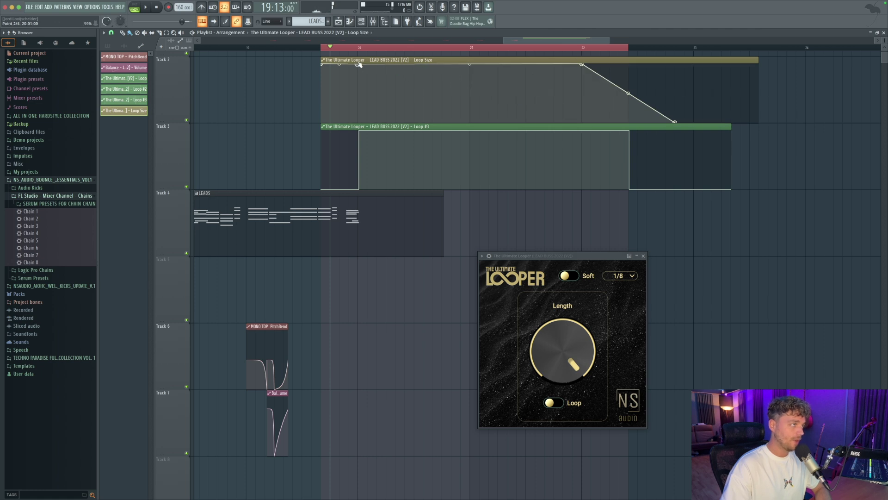
{"action": "left_click_drag", "start_coordinate": [359, 63], "coordinate": [359, 148]}
{"action": "key", "text": "space"}
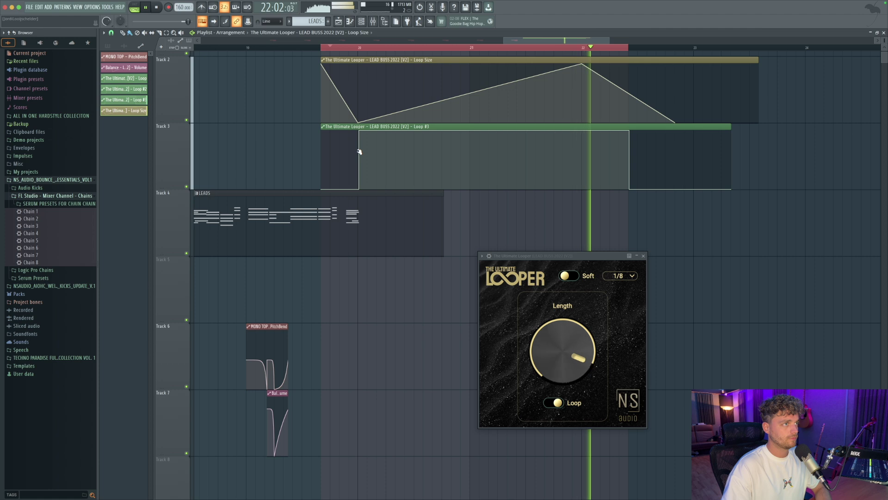
{"action": "key", "text": "space"}
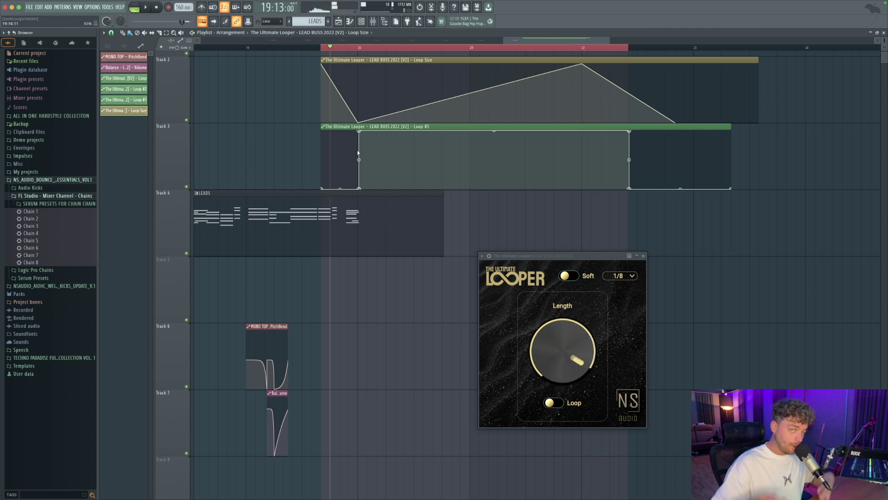